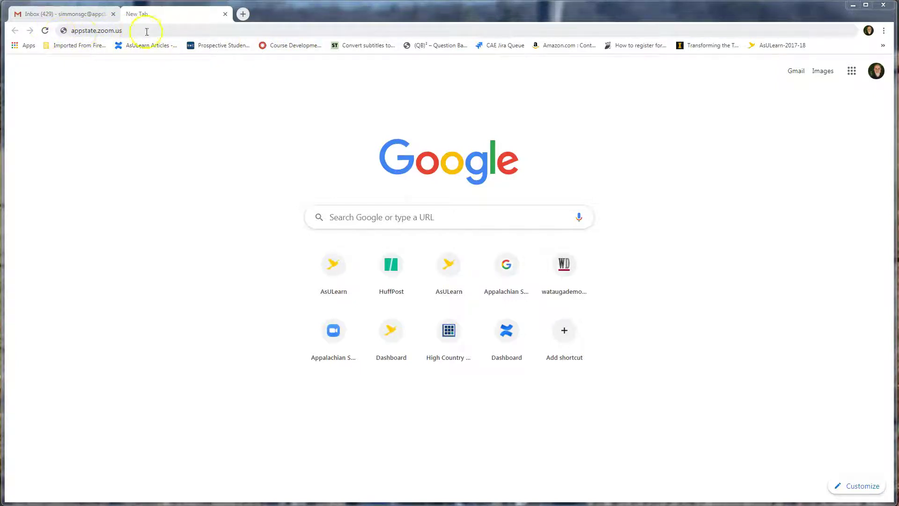
Open appstate.zoom.us and sign in with the saved university account credentials.
{"action": "left_click", "coordinate": [117, 31]}
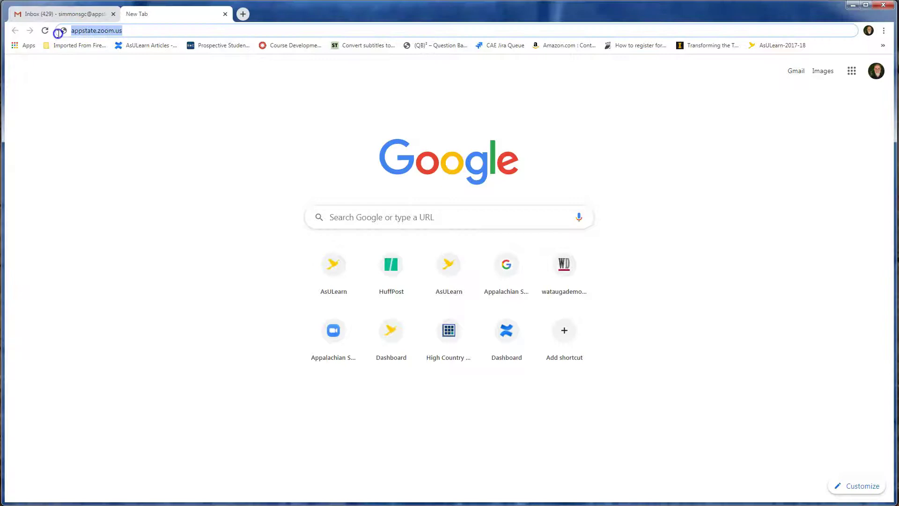
{"action": "left_click", "coordinate": [138, 30]}
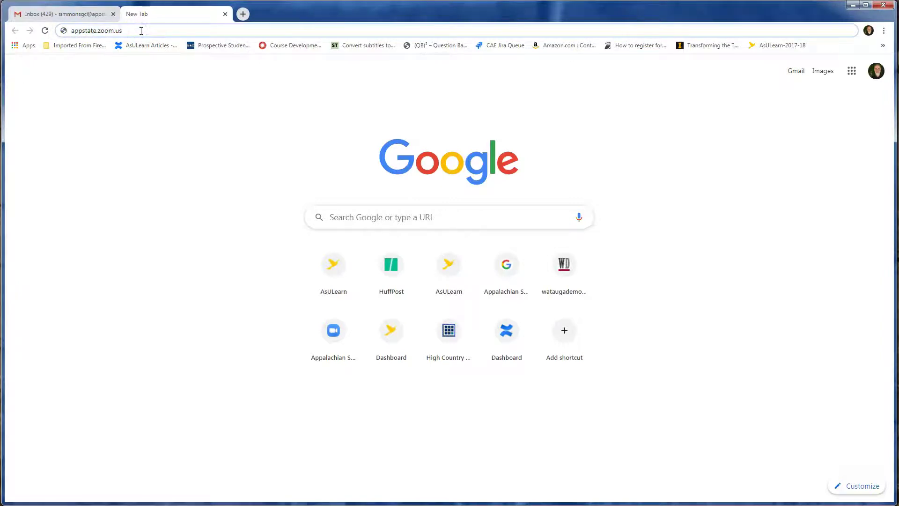
{"action": "key", "text": "Return"}
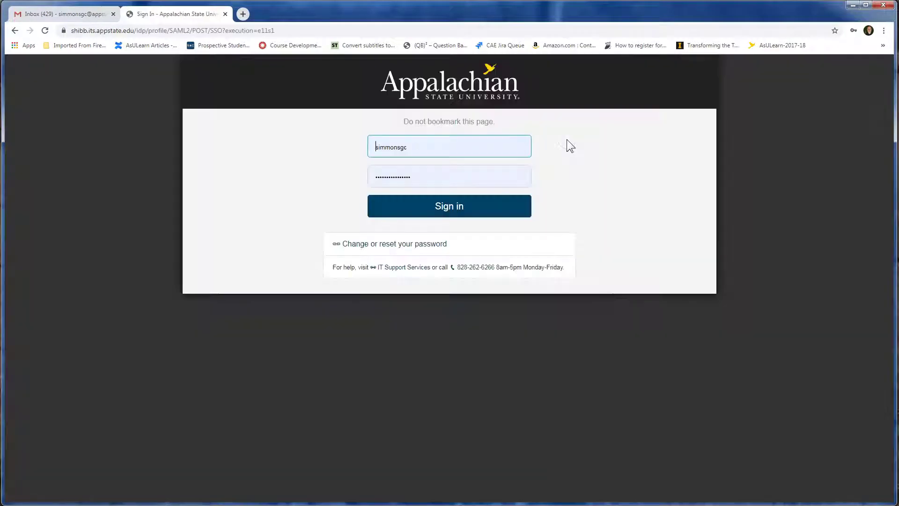
{"action": "left_click", "coordinate": [369, 177]}
{"action": "left_click", "coordinate": [448, 209]}
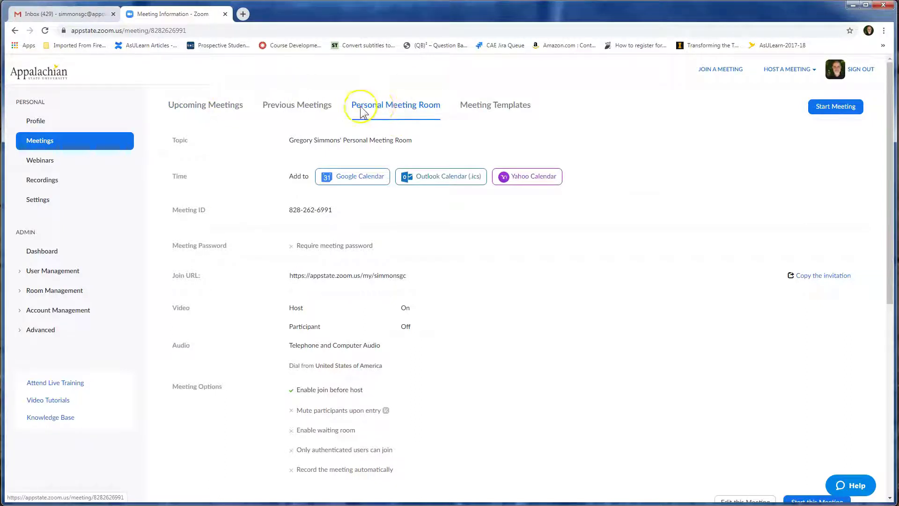
Start a meeting from the Personal Meeting Room.
{"action": "left_click_drag", "start_coordinate": [346, 110], "coordinate": [432, 111]}
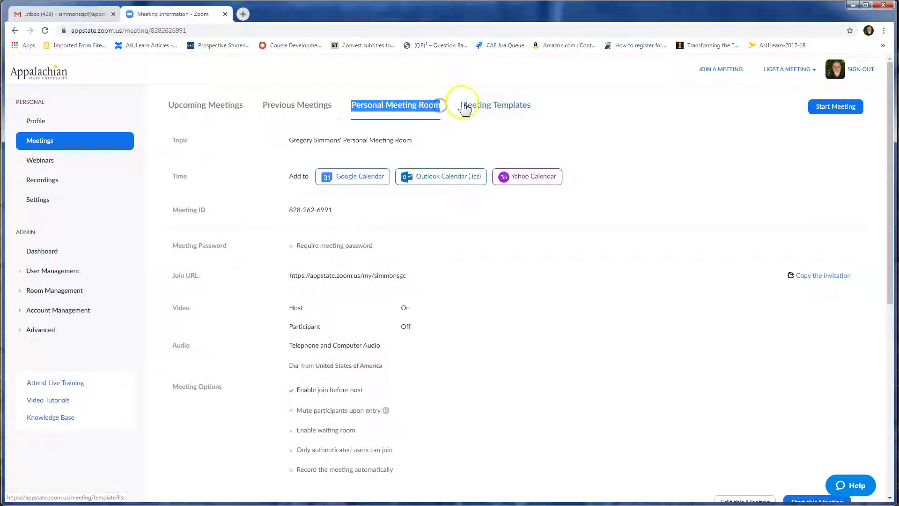
{"action": "left_click", "coordinate": [842, 113]}
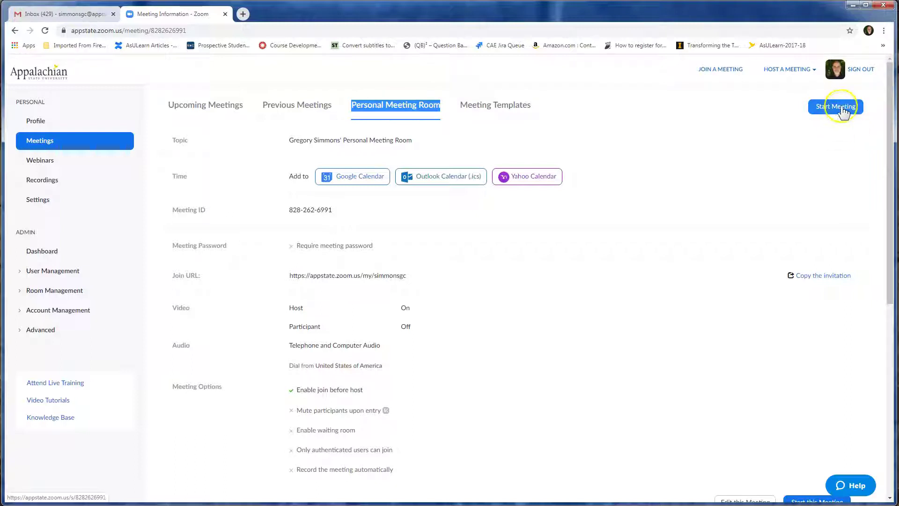
{"action": "left_click", "coordinate": [837, 111]}
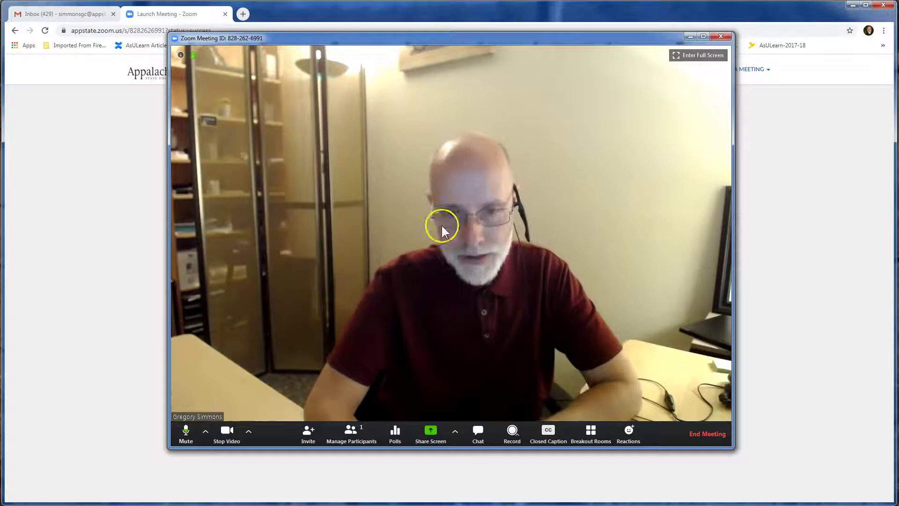
Share Screen 2 in the meeting and bring up the recording options.
{"action": "left_click", "coordinate": [454, 429]}
{"action": "left_click", "coordinate": [431, 428]}
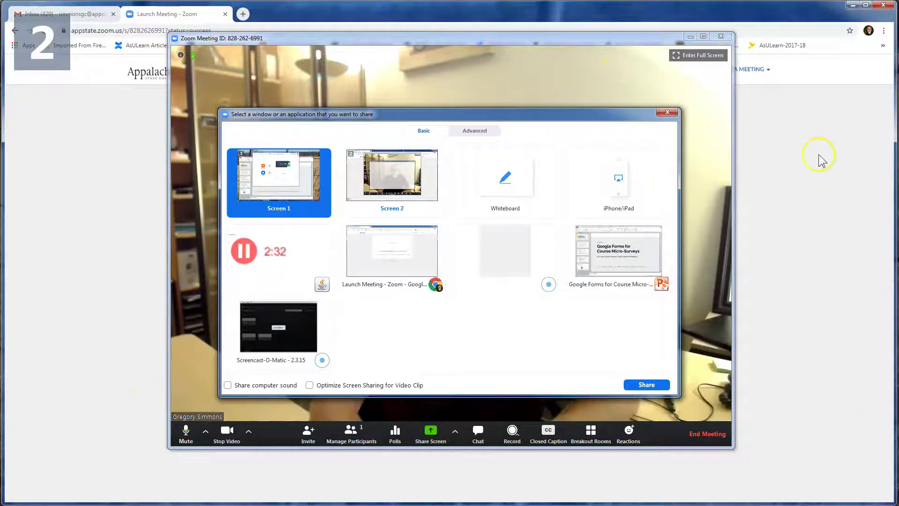
{"action": "left_click", "coordinate": [385, 175]}
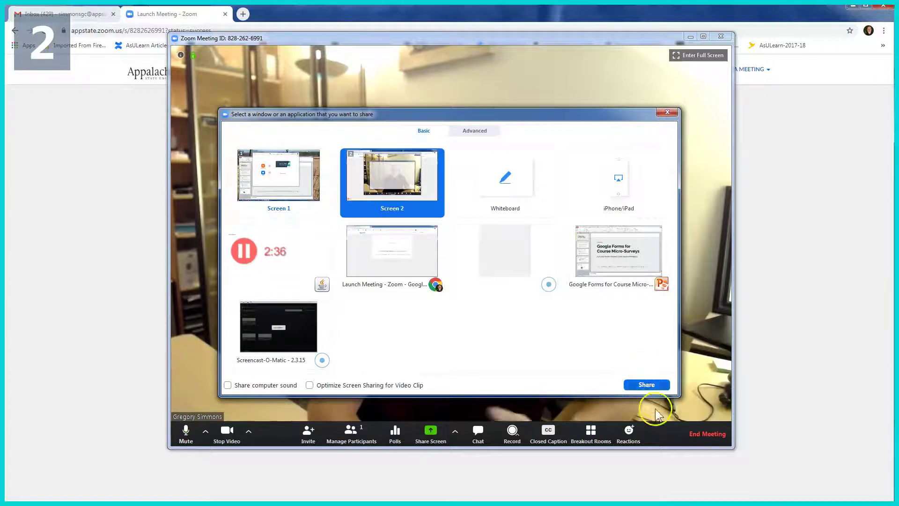
{"action": "left_click", "coordinate": [646, 385]}
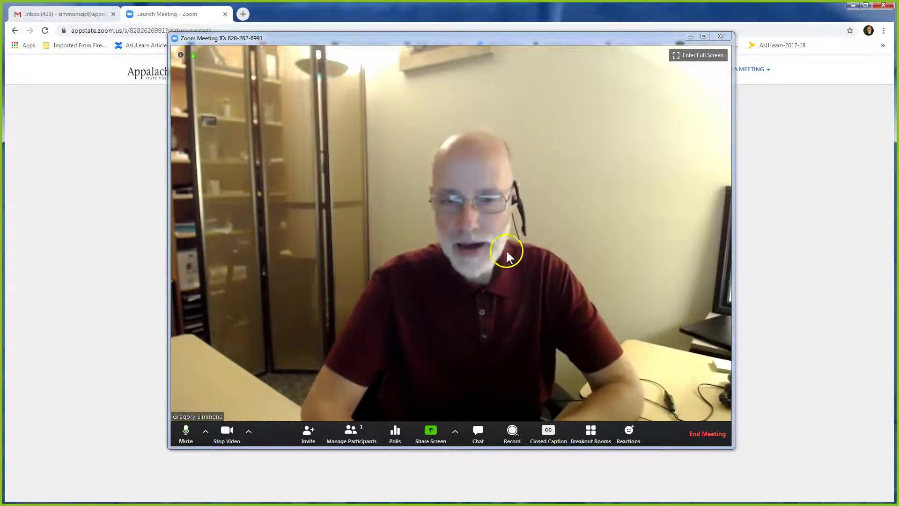
{"action": "left_click", "coordinate": [516, 431]}
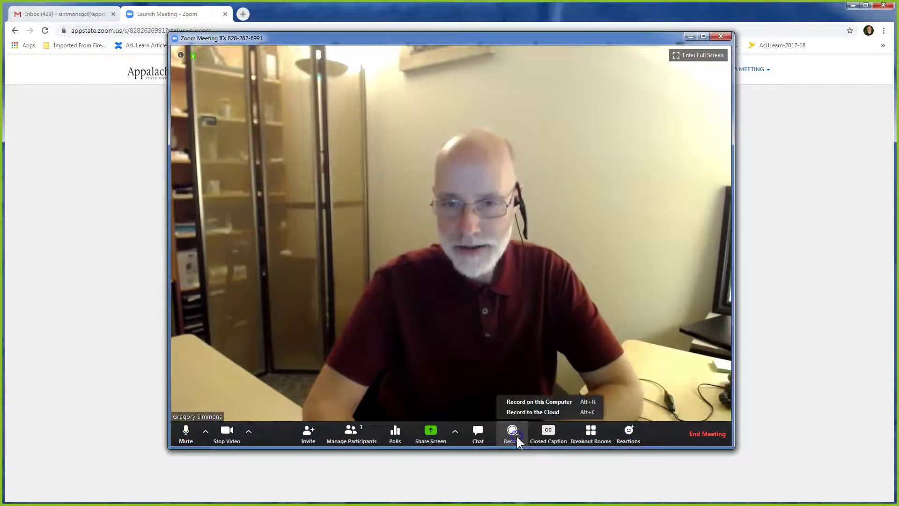
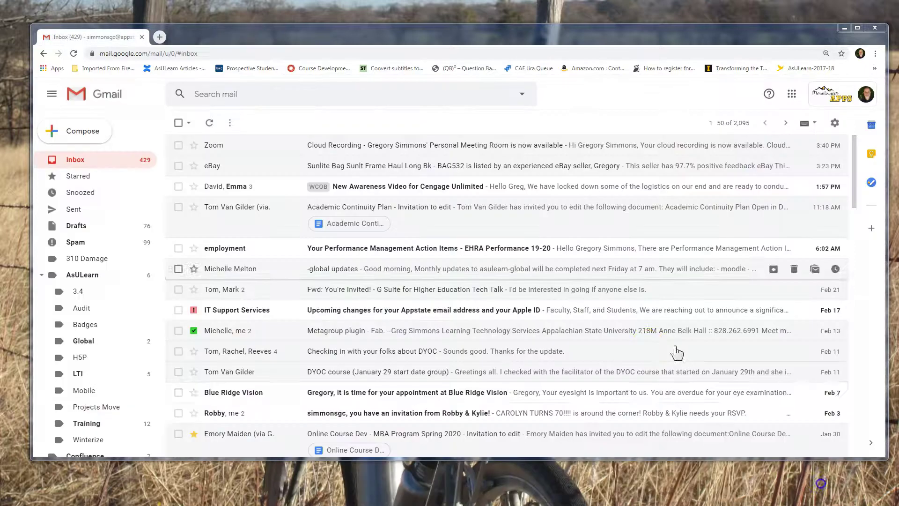
Open Zoom's cloud recording notification e-mail in the Gmail inbox.
{"action": "left_click", "coordinate": [648, 351]}
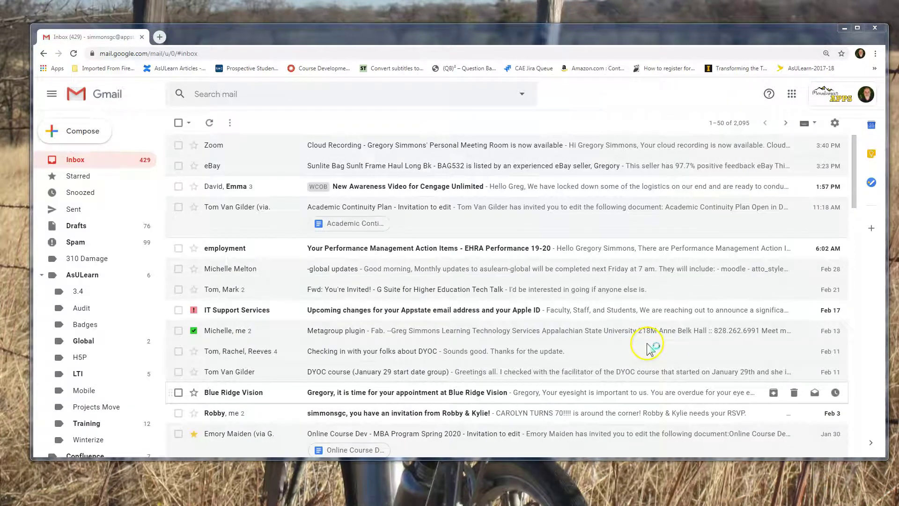
{"action": "left_click", "coordinate": [579, 33]}
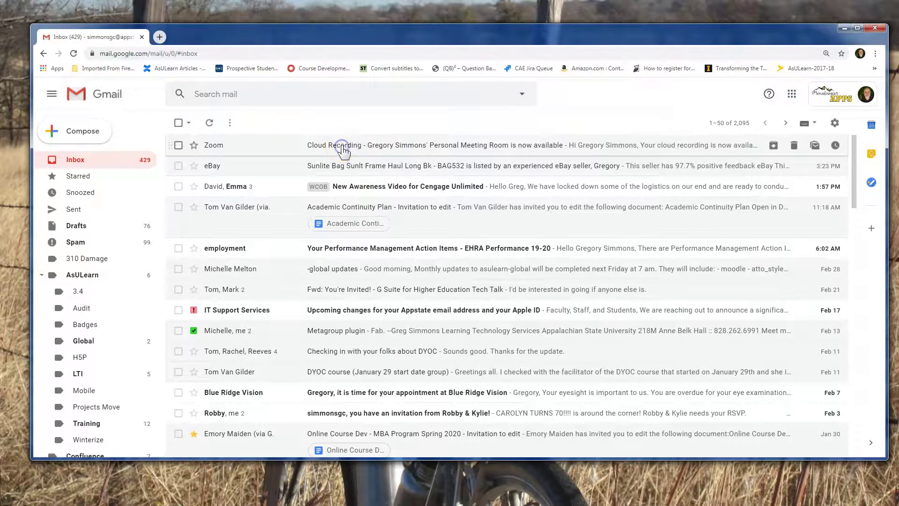
{"action": "left_click", "coordinate": [262, 136]}
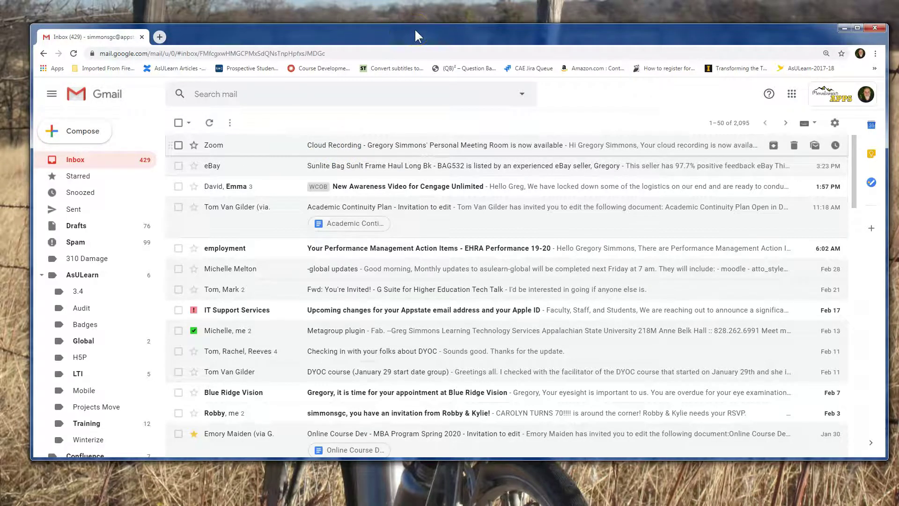
{"action": "left_click", "coordinate": [259, 182]}
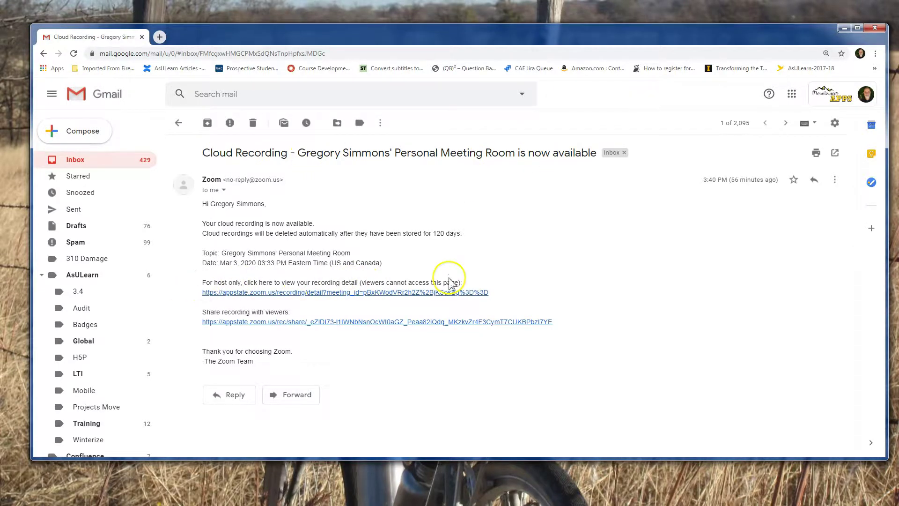
Copy the link for sharing the recording with viewers from the e-mail.
{"action": "left_click_drag", "start_coordinate": [496, 293], "coordinate": [205, 292]}
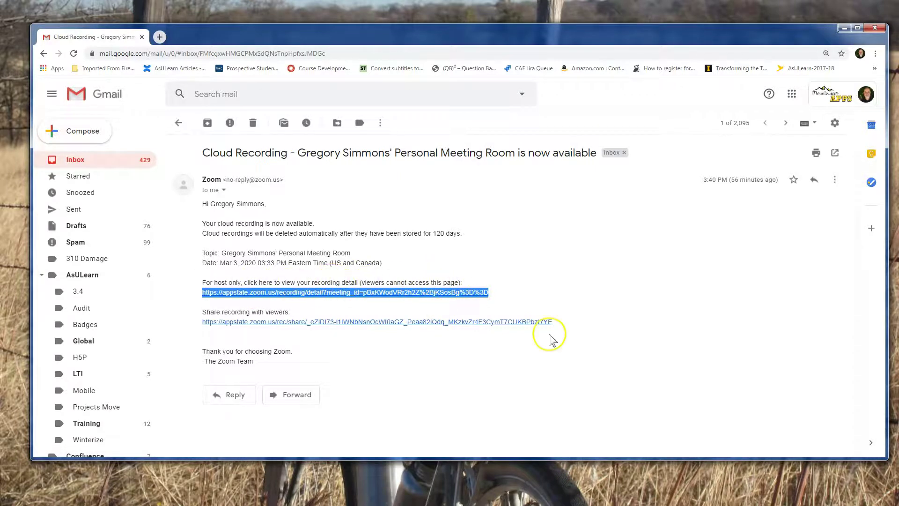
{"action": "left_click", "coordinate": [593, 320]}
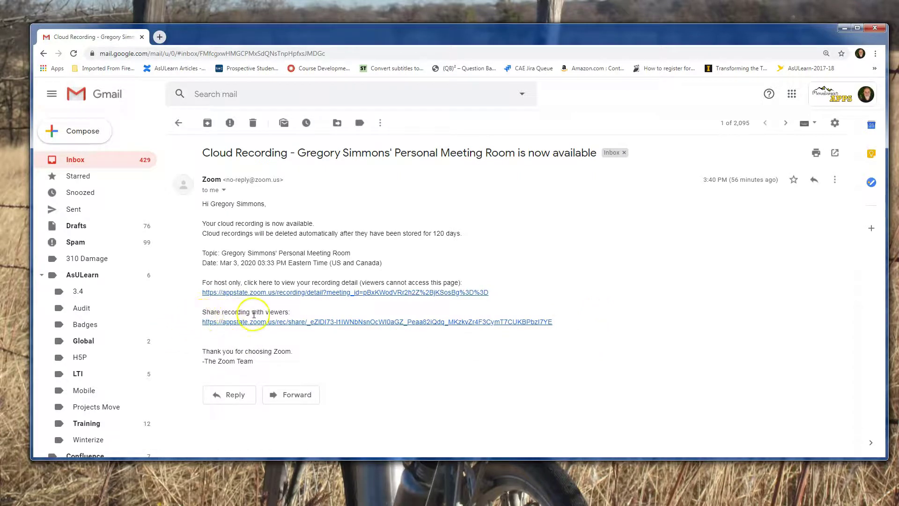
{"action": "right_click", "coordinate": [328, 322]}
{"action": "left_click", "coordinate": [355, 392]}
{"action": "left_click_drag", "start_coordinate": [560, 327], "coordinate": [203, 322]}
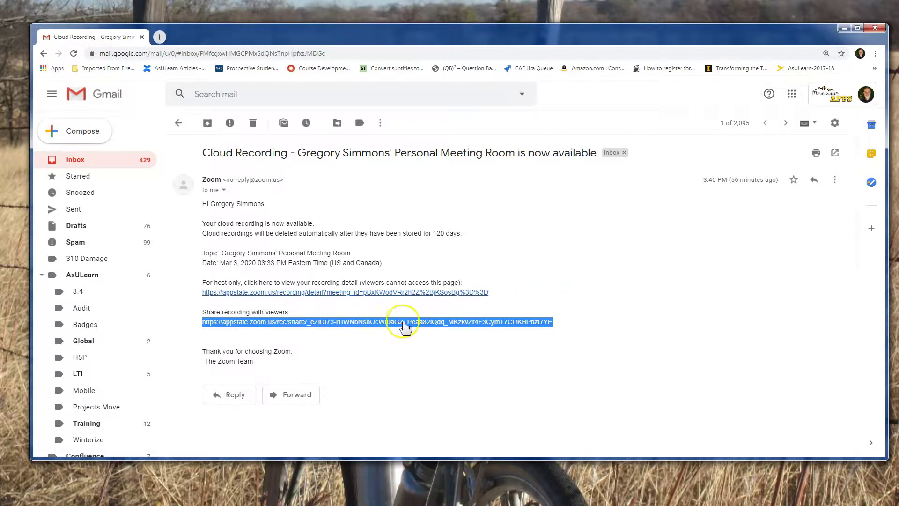
Open asulearn.appstate.edu in a new browser tab and log in with the ASU login.
{"action": "left_click", "coordinate": [160, 36]}
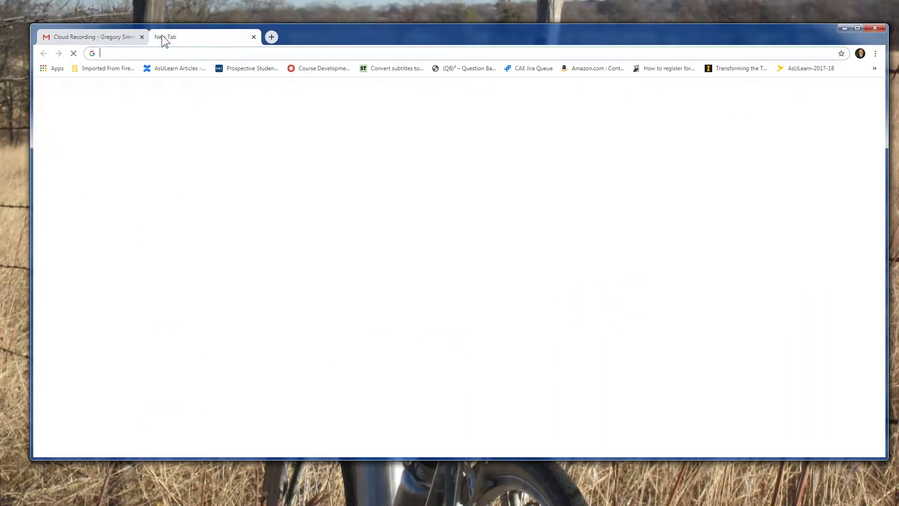
{"action": "type", "text": "asulearn"}
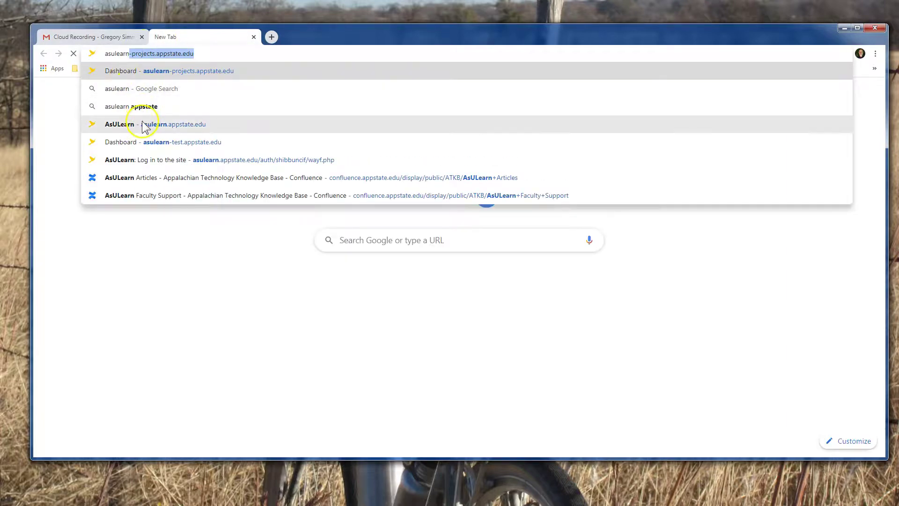
{"action": "left_click", "coordinate": [142, 124]}
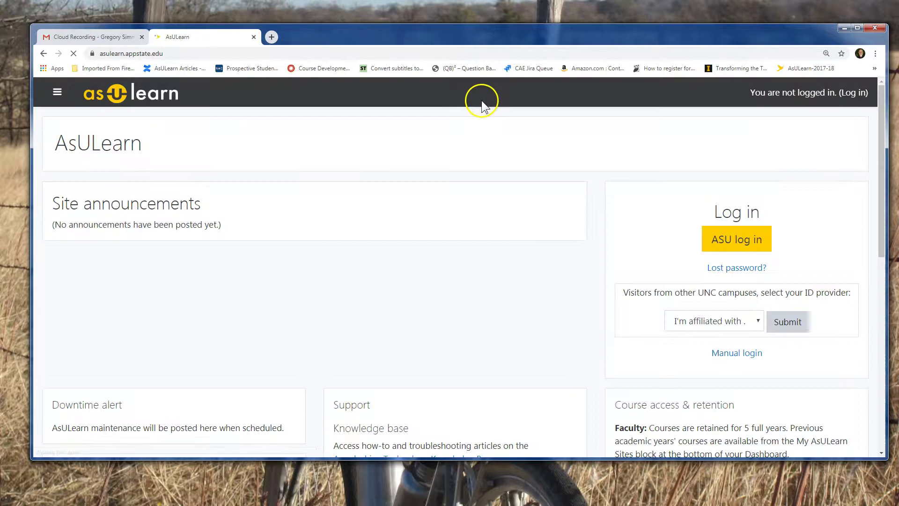
{"action": "left_click", "coordinate": [728, 248]}
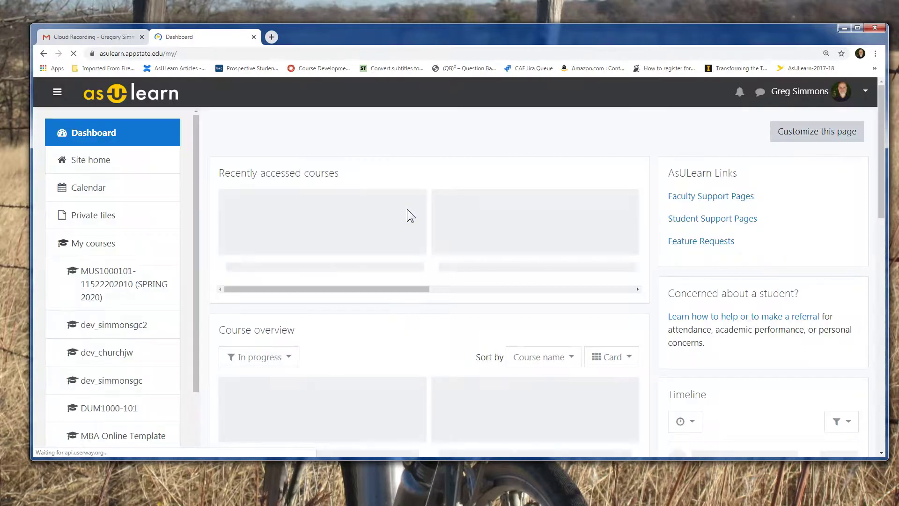
Open the first recently accessed course on the dashboard and turn editing on for it.
{"action": "scroll", "coordinate": [475, 197], "scroll_direction": "down", "scroll_amount": 1}
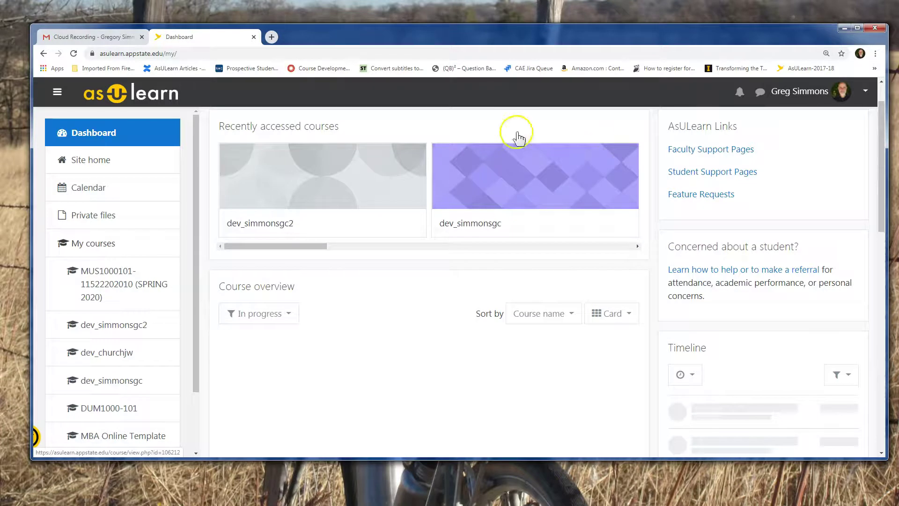
{"action": "scroll", "coordinate": [421, 149], "scroll_direction": "down", "scroll_amount": 2}
{"action": "scroll", "coordinate": [327, 168], "scroll_direction": "up", "scroll_amount": 2}
{"action": "left_click", "coordinate": [248, 222]}
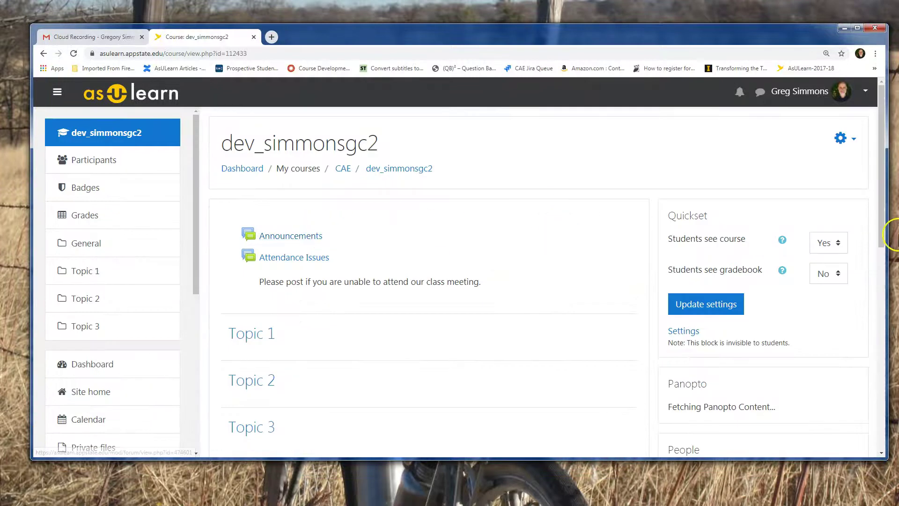
{"action": "left_click", "coordinate": [841, 137]}
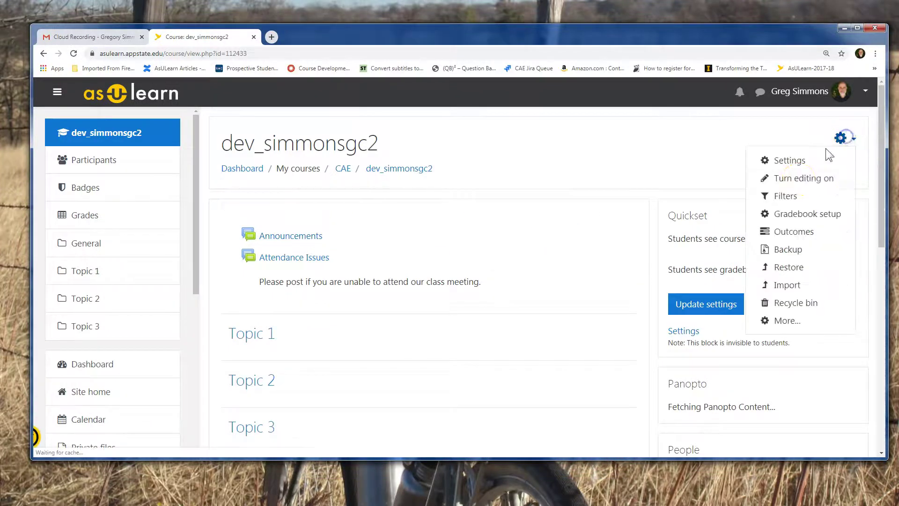
{"action": "left_click", "coordinate": [799, 178]}
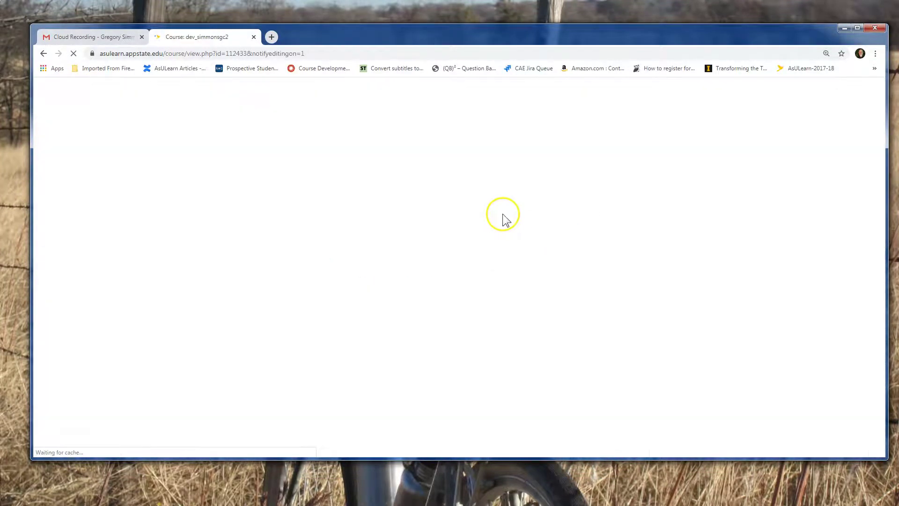
Add a URL resource to the course's General section, above Topic 1.
{"action": "scroll", "coordinate": [552, 243], "scroll_direction": "down", "scroll_amount": 1}
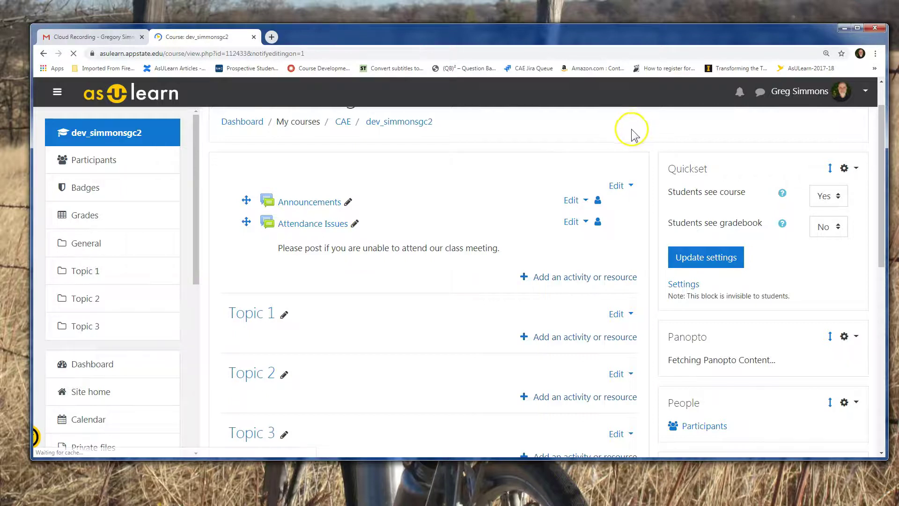
{"action": "left_click", "coordinate": [571, 279]}
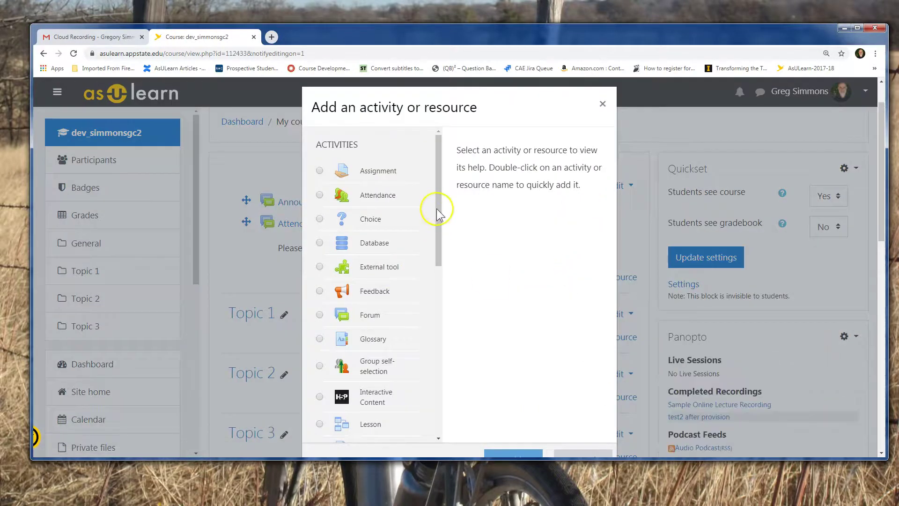
{"action": "left_click_drag", "start_coordinate": [439, 201], "coordinate": [454, 409]}
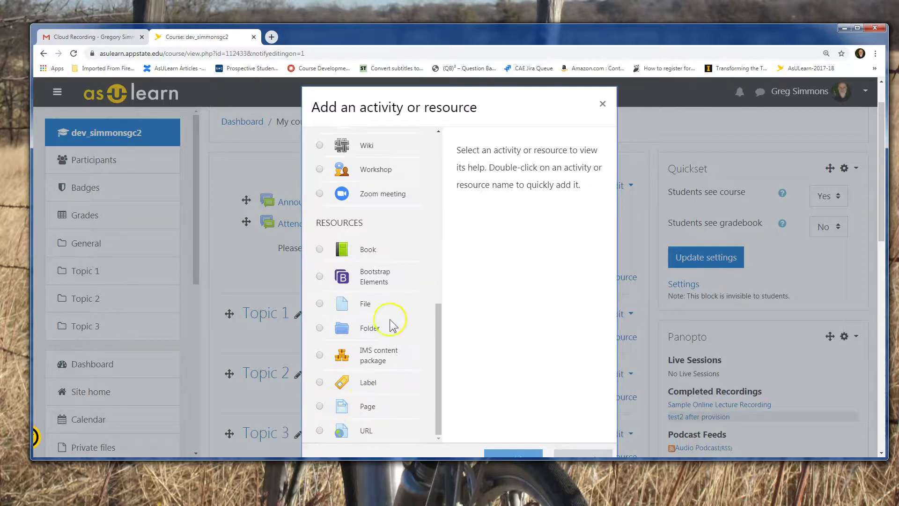
{"action": "left_click", "coordinate": [319, 432]}
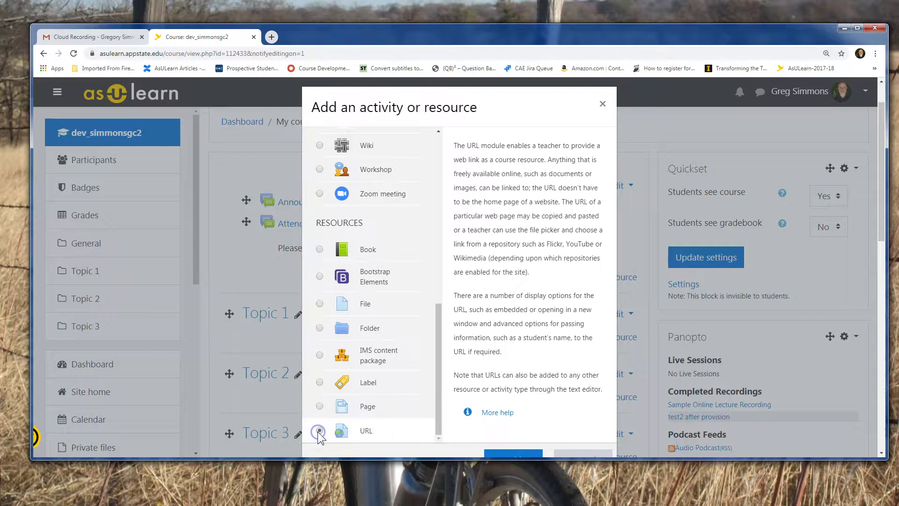
{"action": "scroll", "coordinate": [553, 397], "scroll_direction": "down", "scroll_amount": 2}
{"action": "left_click", "coordinate": [513, 365]}
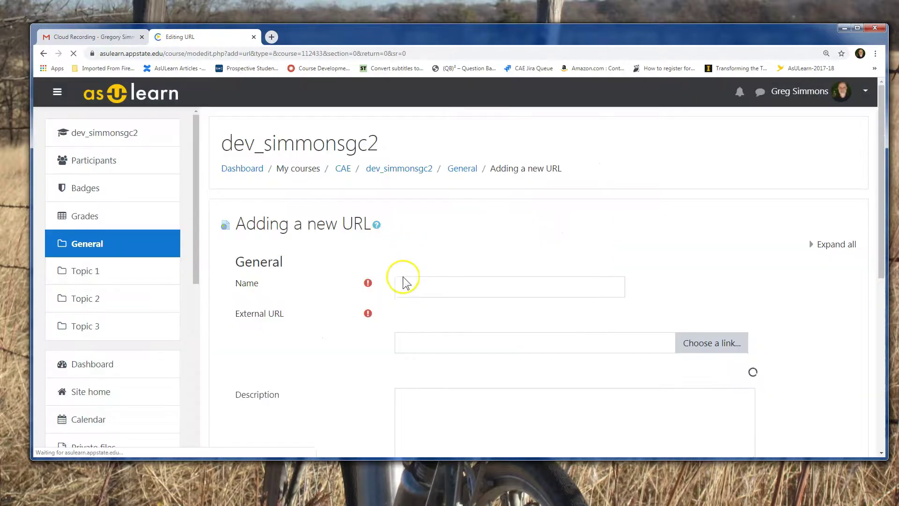
Name the URL resource Online Lecture, paste the copied recording link as its external URL, and save it back to the course.
{"action": "left_click", "coordinate": [409, 282]}
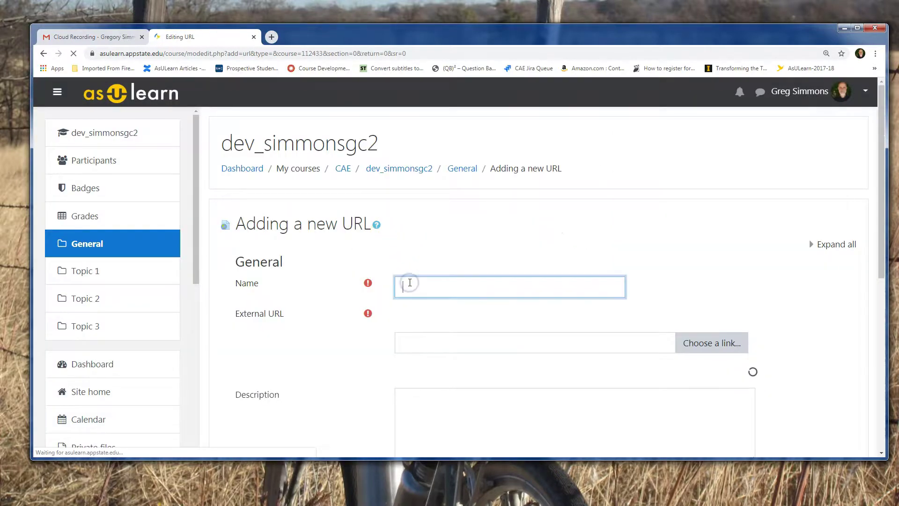
{"action": "type", "text": "Online Lecture"}
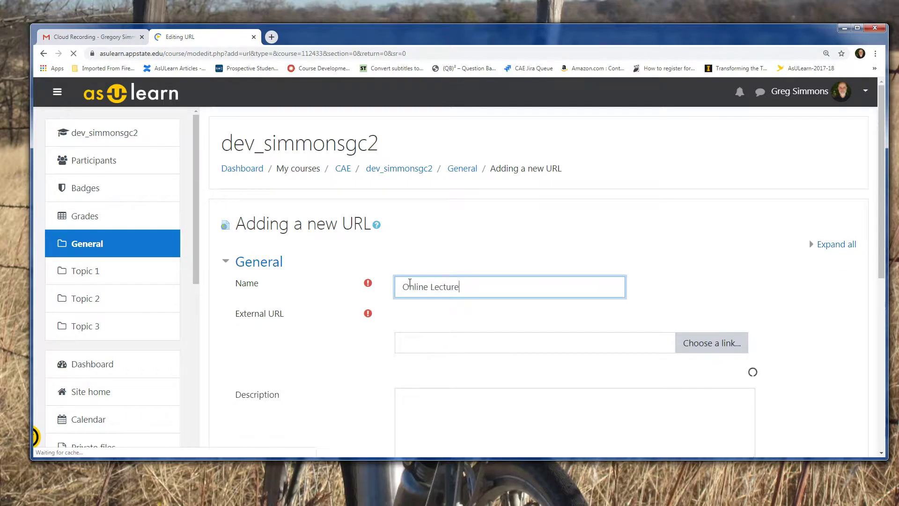
{"action": "left_click", "coordinate": [430, 342]}
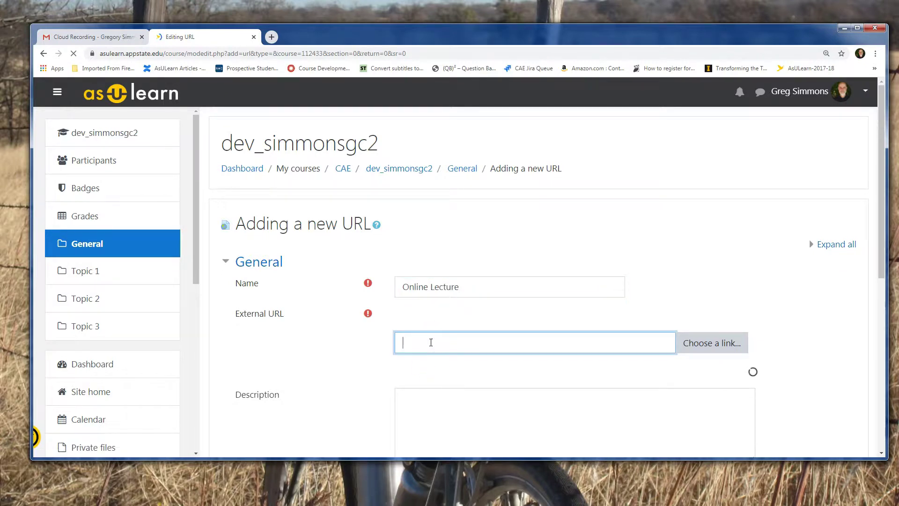
{"action": "left_click", "coordinate": [407, 342]}
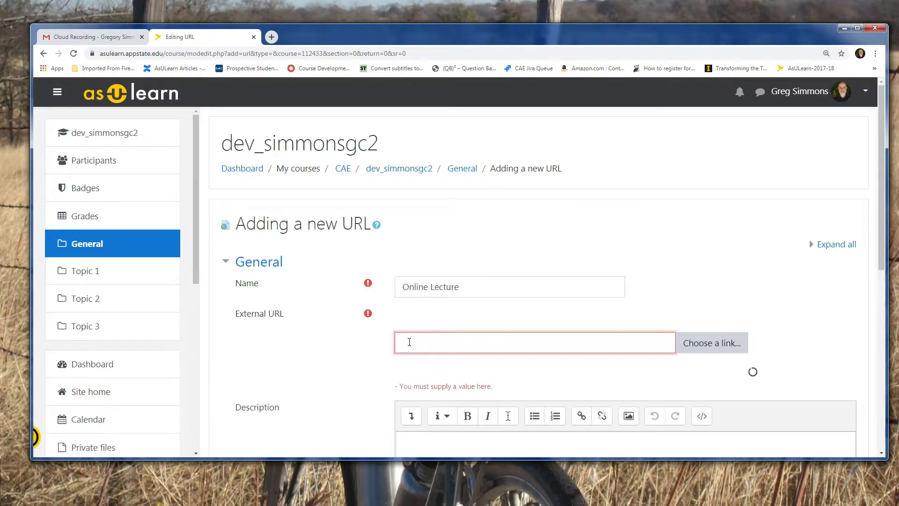
{"action": "key", "text": "ctrl+v"}
{"action": "scroll", "coordinate": [682, 185], "scroll_direction": "down", "scroll_amount": 4}
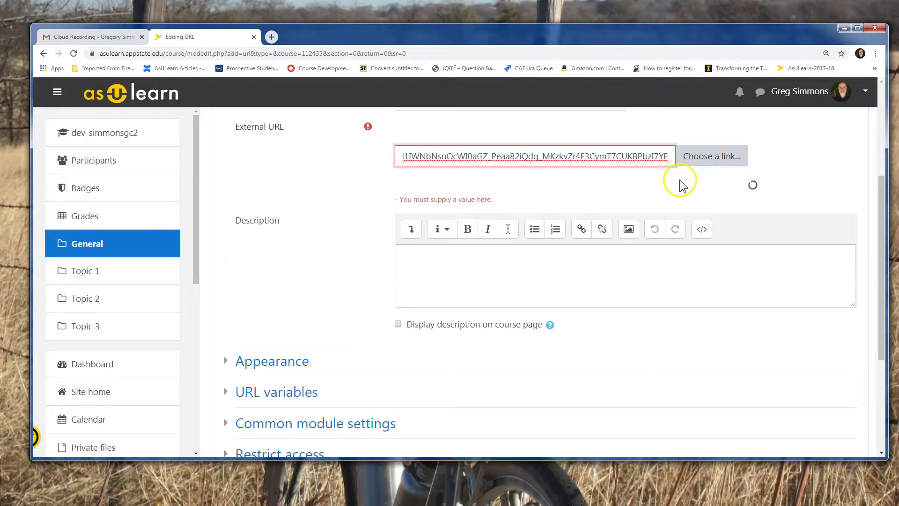
{"action": "scroll", "coordinate": [661, 297], "scroll_direction": "down", "scroll_amount": 4}
{"action": "left_click", "coordinate": [430, 335]}
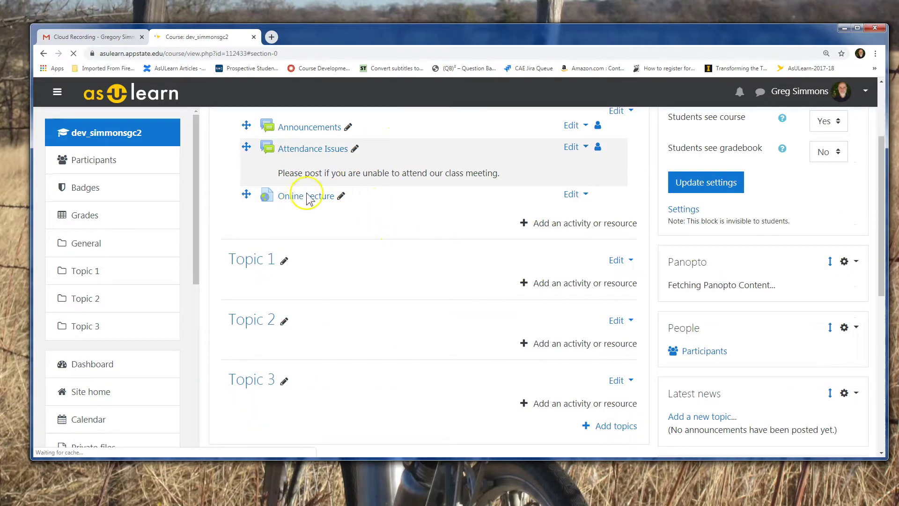
Open the Online Lecture link on the course page and play the cloud recording.
{"action": "left_click", "coordinate": [298, 198]}
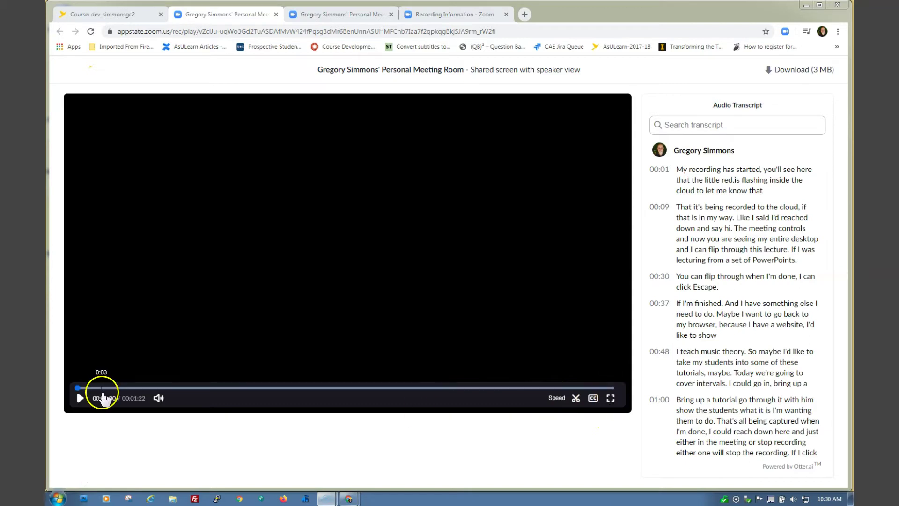
{"action": "left_click", "coordinate": [80, 398]}
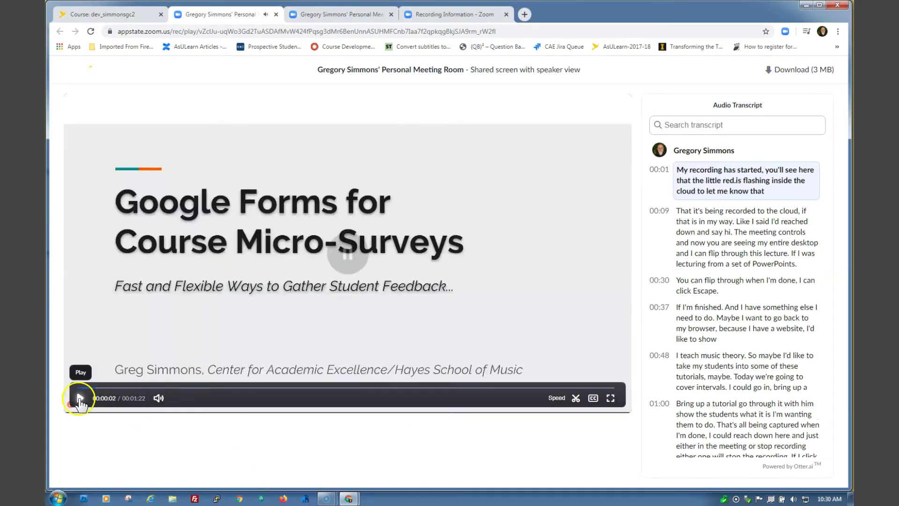